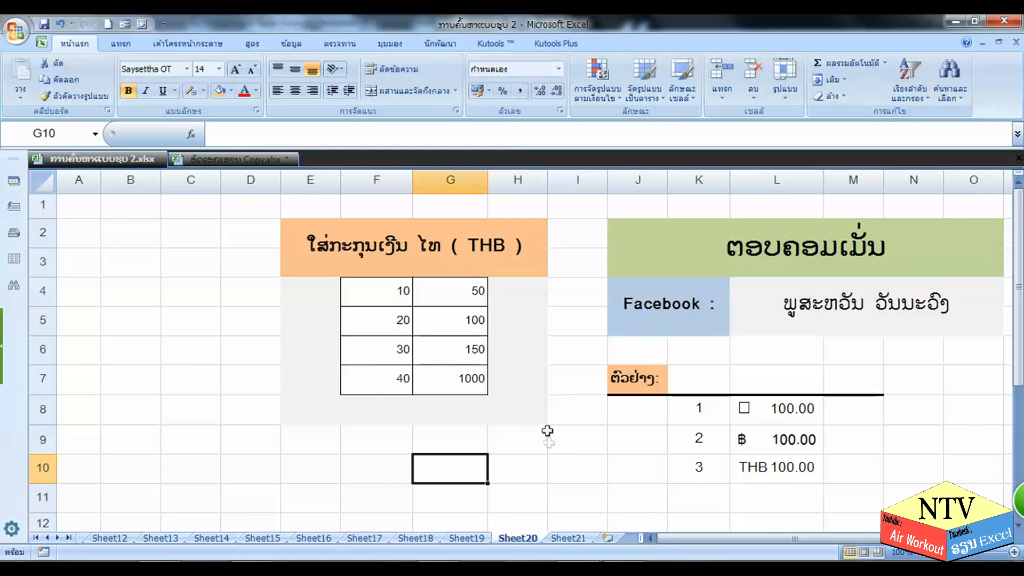
pyautogui.click(642, 400)
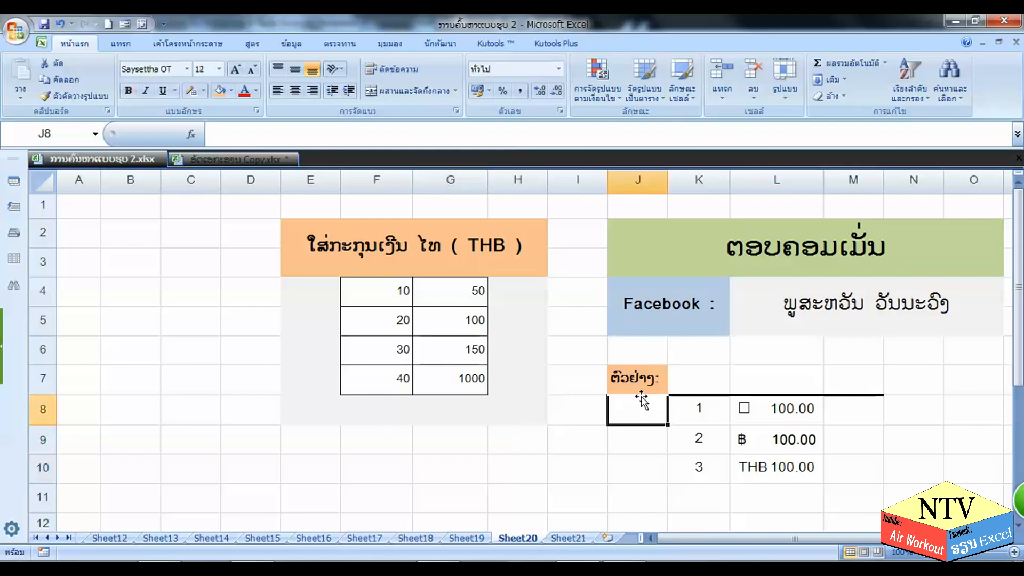
pyautogui.click(640, 380)
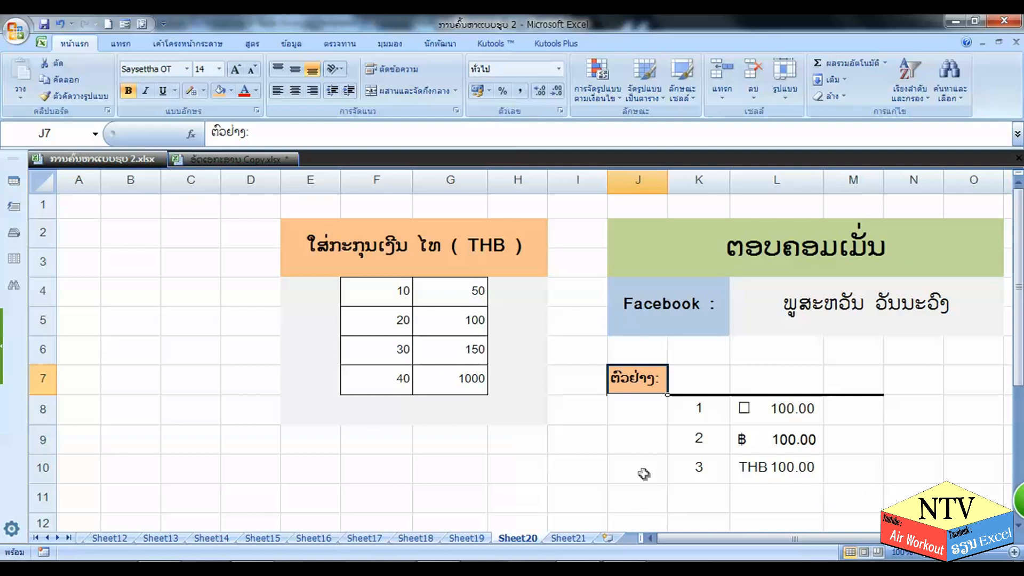
pyautogui.click(637, 440)
pyautogui.click(567, 459)
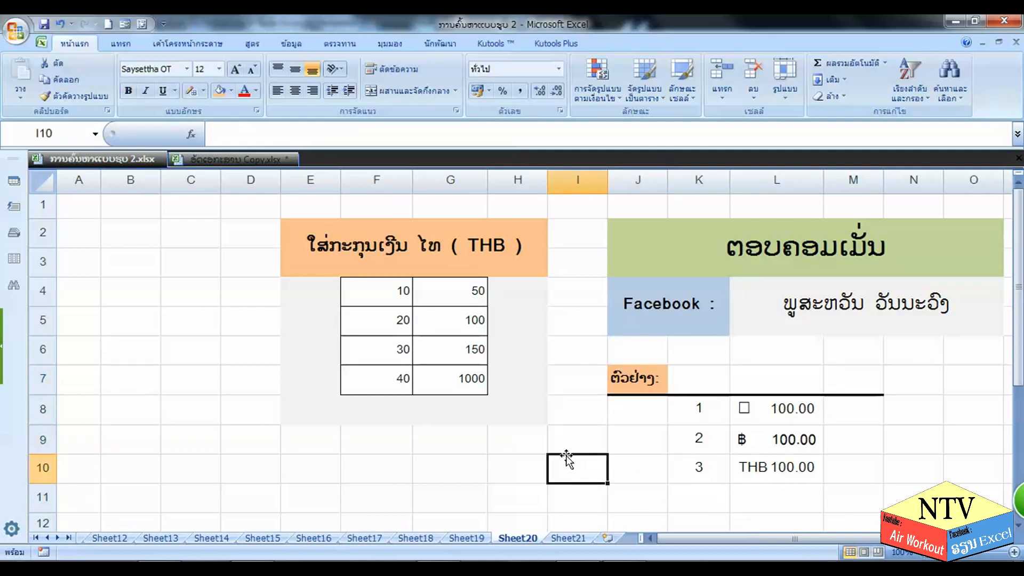
pyautogui.click(572, 440)
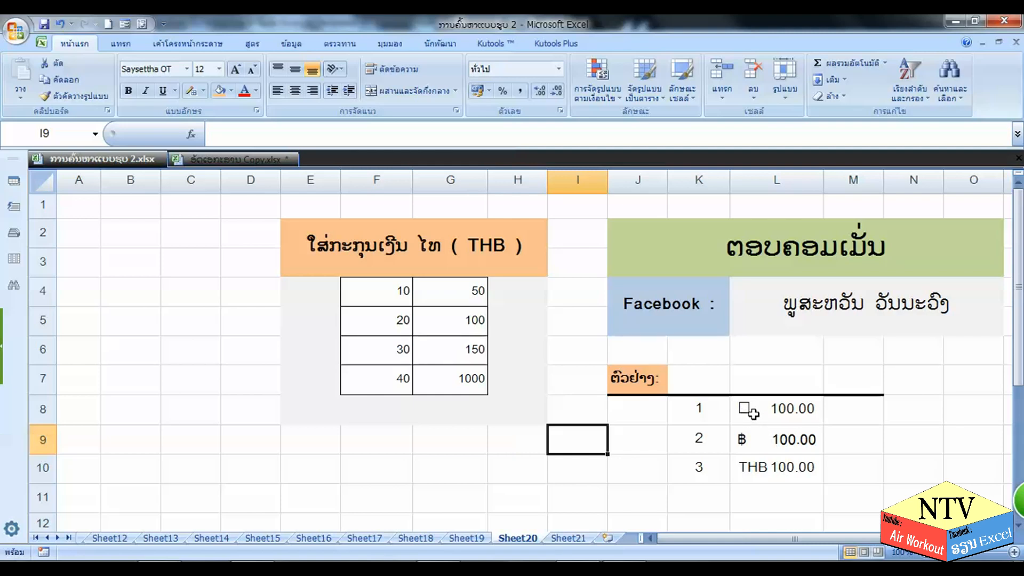
pyautogui.click(780, 440)
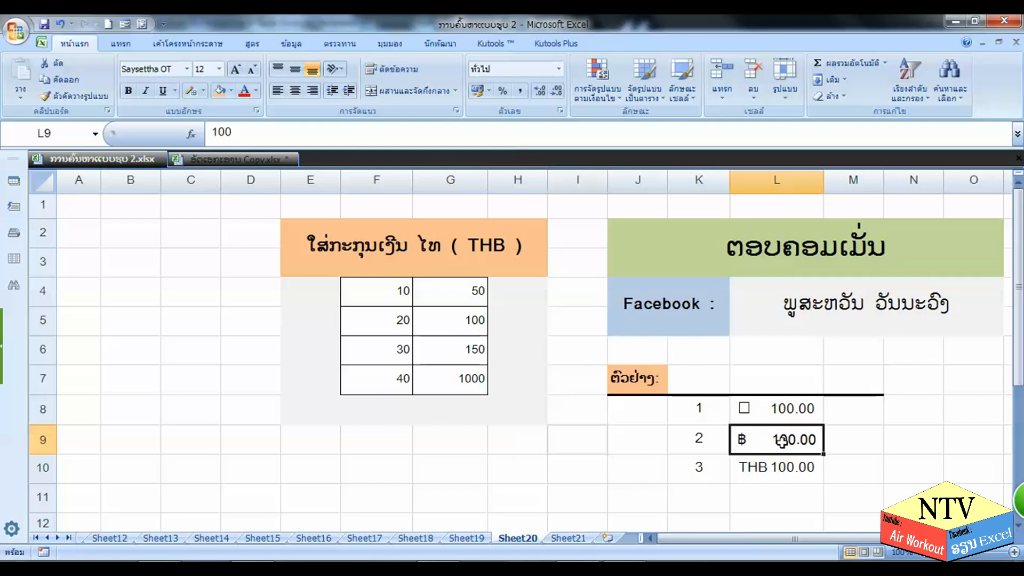
pyautogui.click(851, 446)
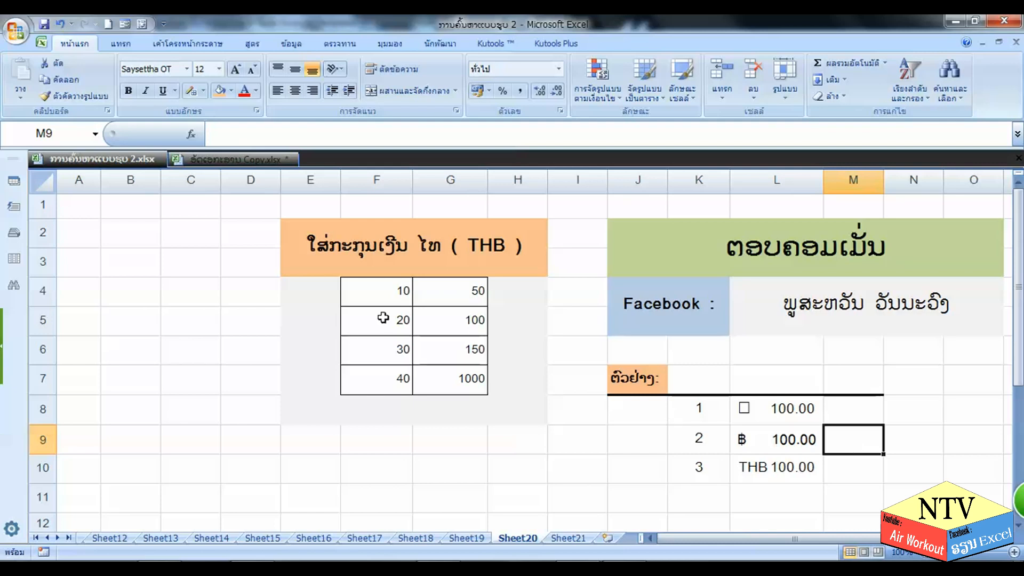
# Step: Browse the currency symbols offered by the additional accounting formats for cells F4:G7, leaving the cell format unchanged
pyautogui.click(379, 298)
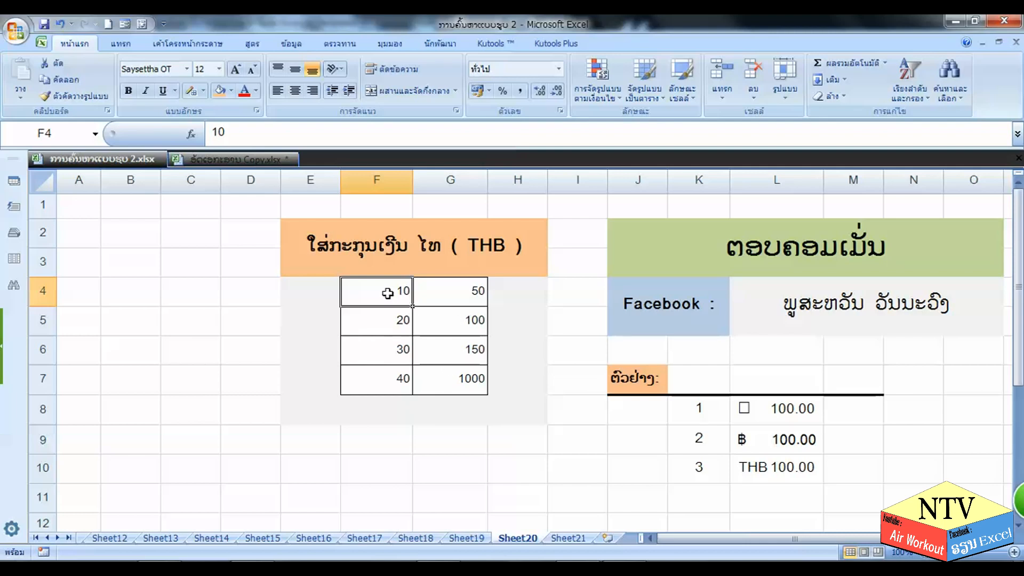
pyautogui.moveTo(388, 294); pyautogui.dragTo(464, 378)
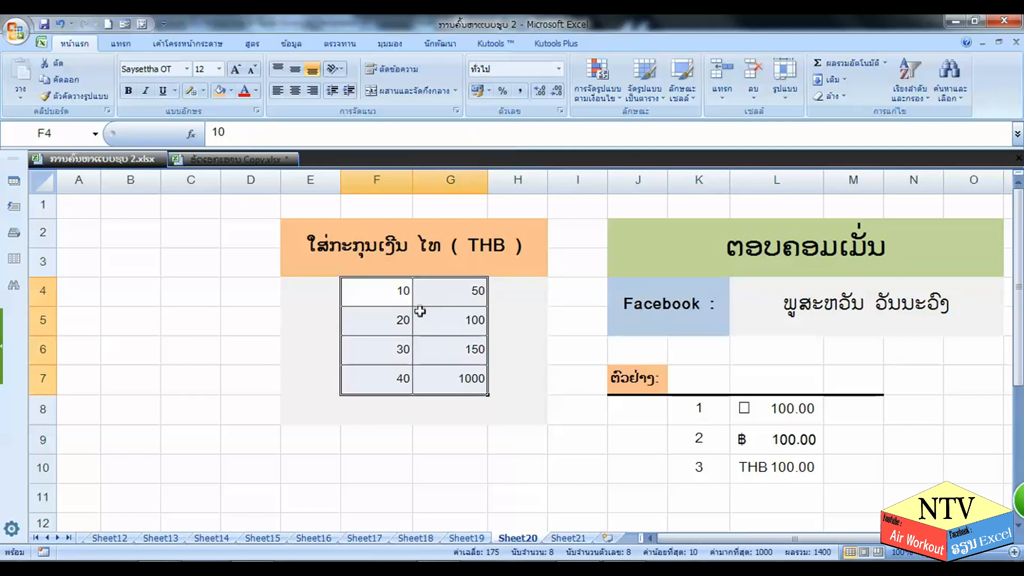
pyautogui.click(489, 90)
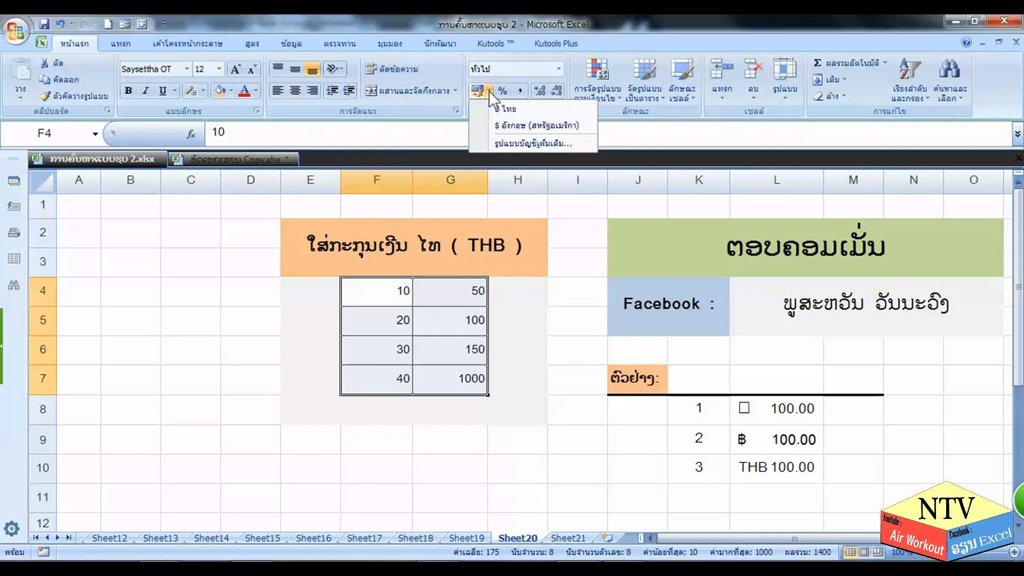
pyautogui.click(488, 91)
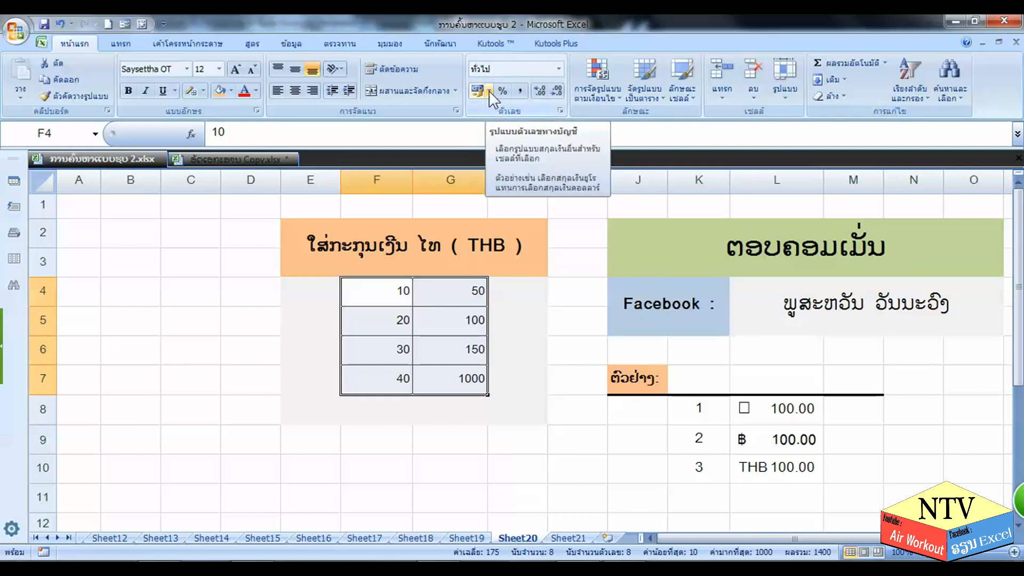
pyautogui.click(489, 90)
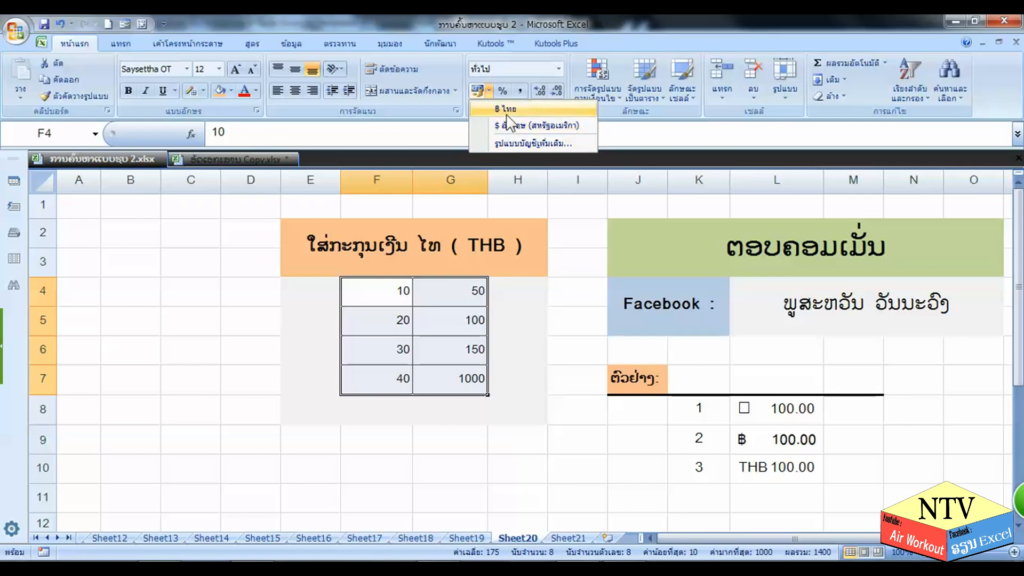
pyautogui.click(510, 142)
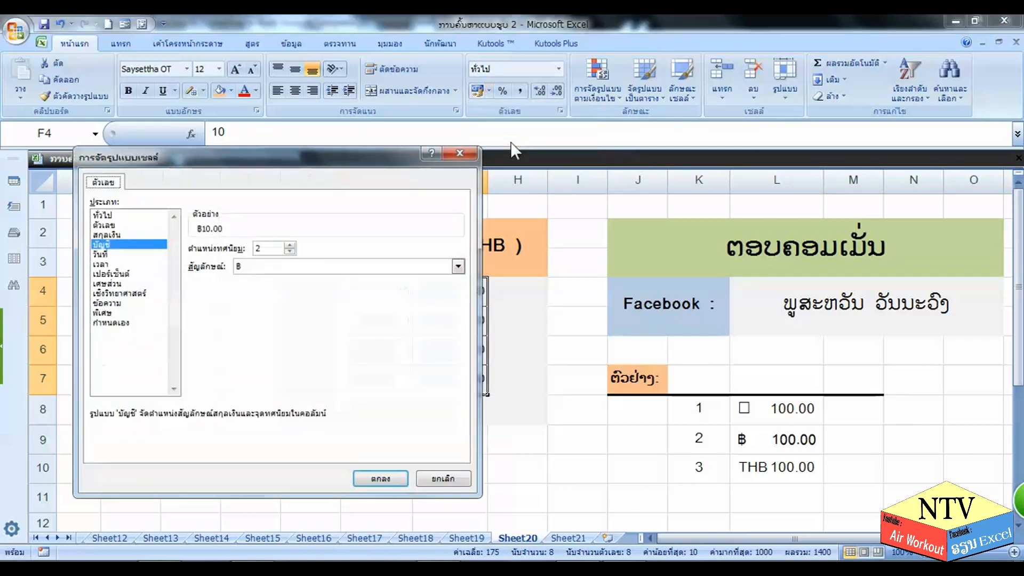
pyautogui.click(458, 266)
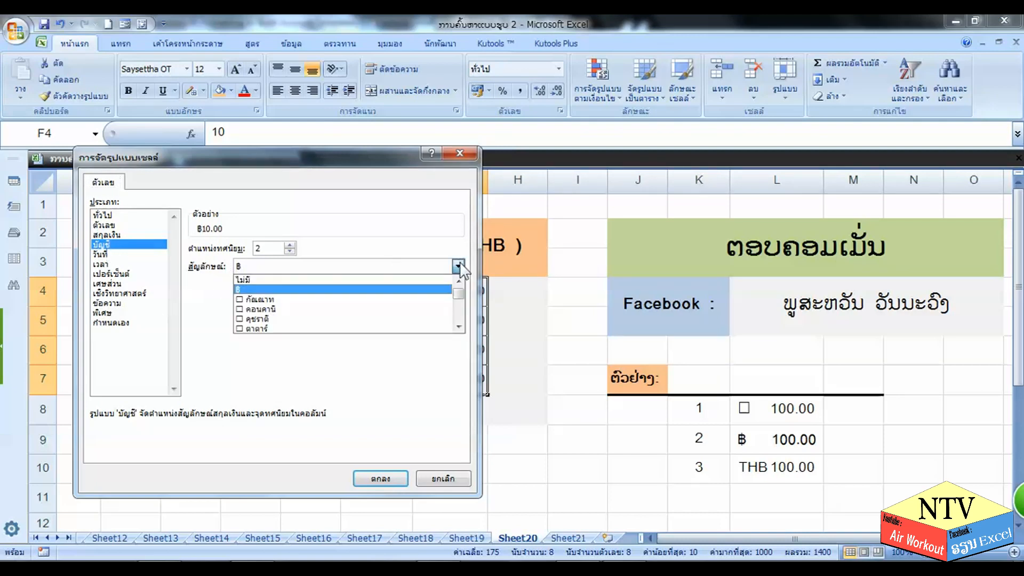
pyautogui.click(458, 326)
pyautogui.click(458, 326)
pyautogui.click(458, 327)
pyautogui.click(458, 326)
pyautogui.click(458, 326)
pyautogui.click(458, 326)
pyautogui.click(459, 326)
pyautogui.click(458, 327)
pyautogui.click(458, 327)
pyautogui.click(458, 327)
pyautogui.click(458, 327)
pyautogui.click(458, 327)
pyautogui.click(458, 326)
pyautogui.click(459, 327)
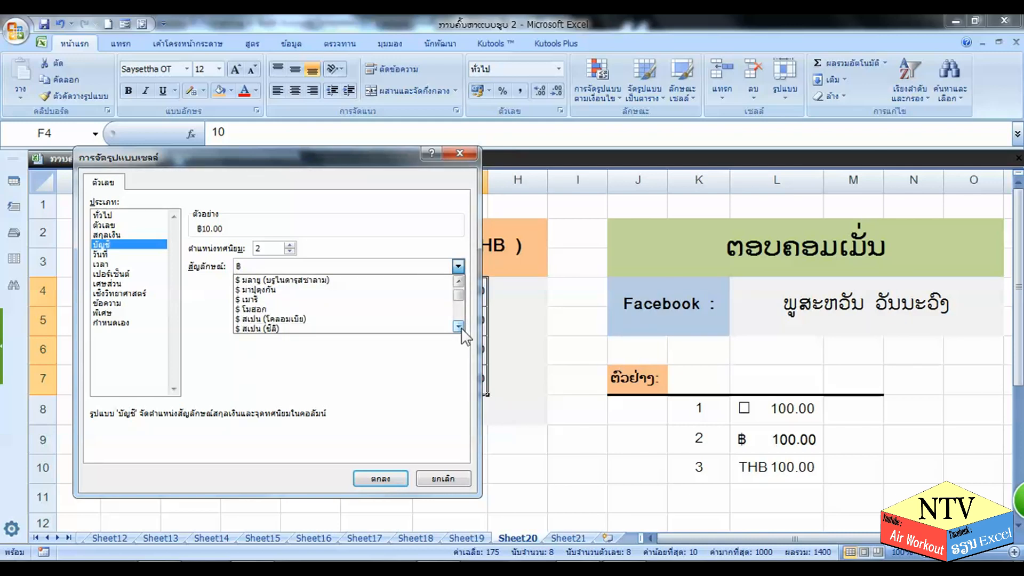
pyautogui.click(475, 120)
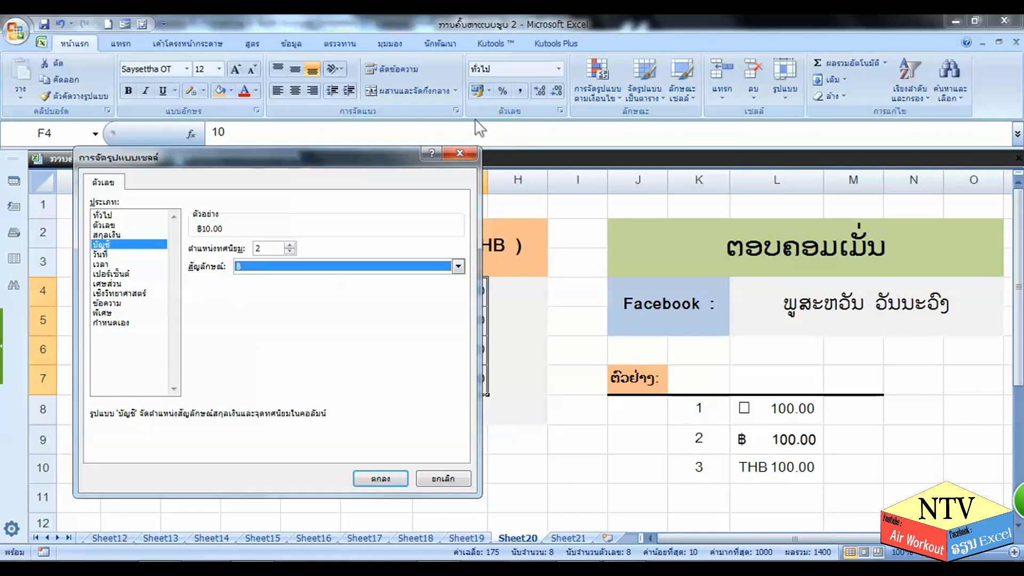
pyautogui.click(462, 155)
# Step: Apply the Thai baht (฿ ไทย) accounting format to cells F4:G7
pyautogui.click(489, 91)
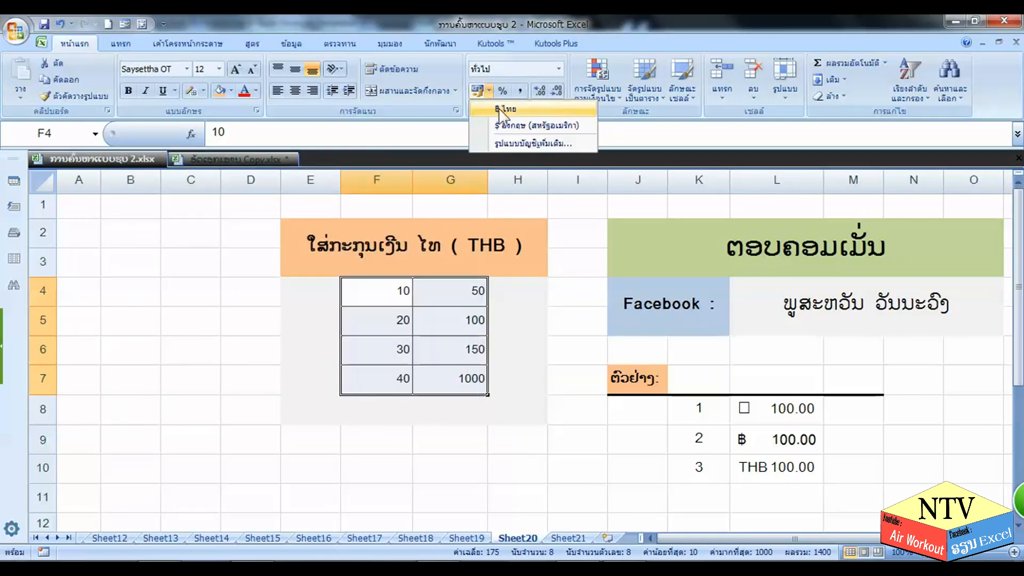
pyautogui.click(499, 109)
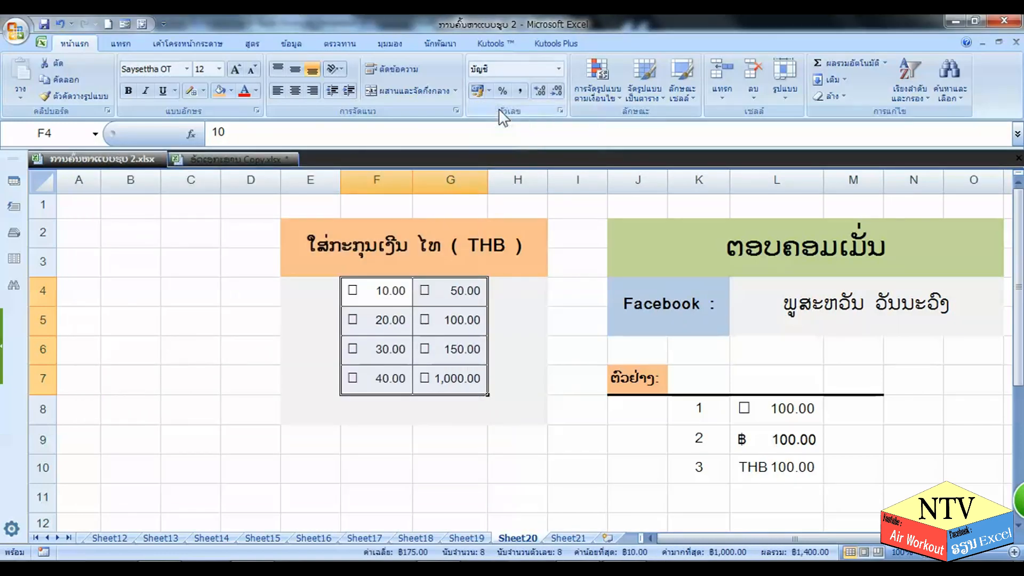
pyautogui.click(579, 381)
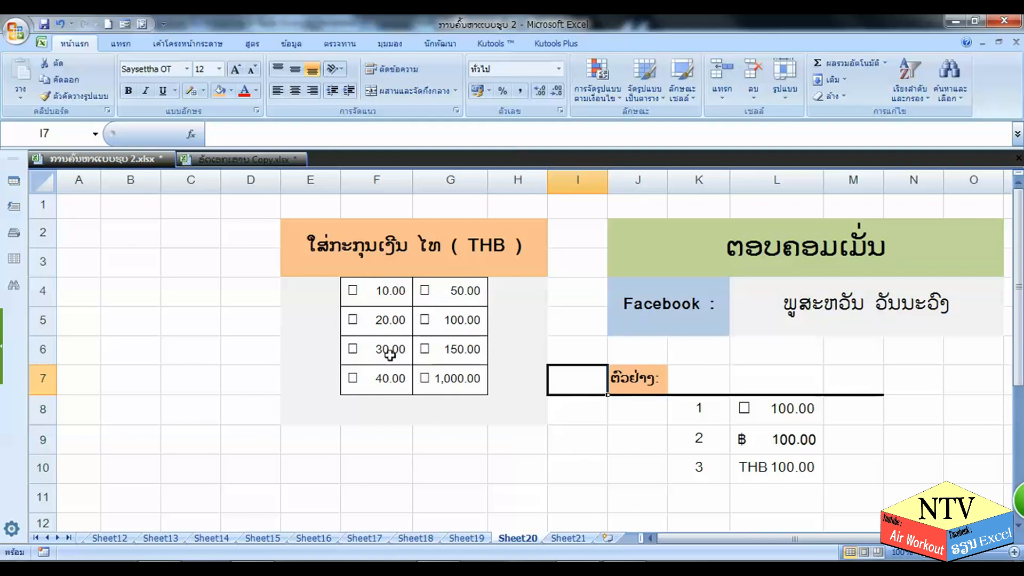
# Step: Change the font of the amounts in F4:G7 to Saysettha Lao
pyautogui.click(372, 288)
pyautogui.moveTo(367, 290); pyautogui.dragTo(441, 377)
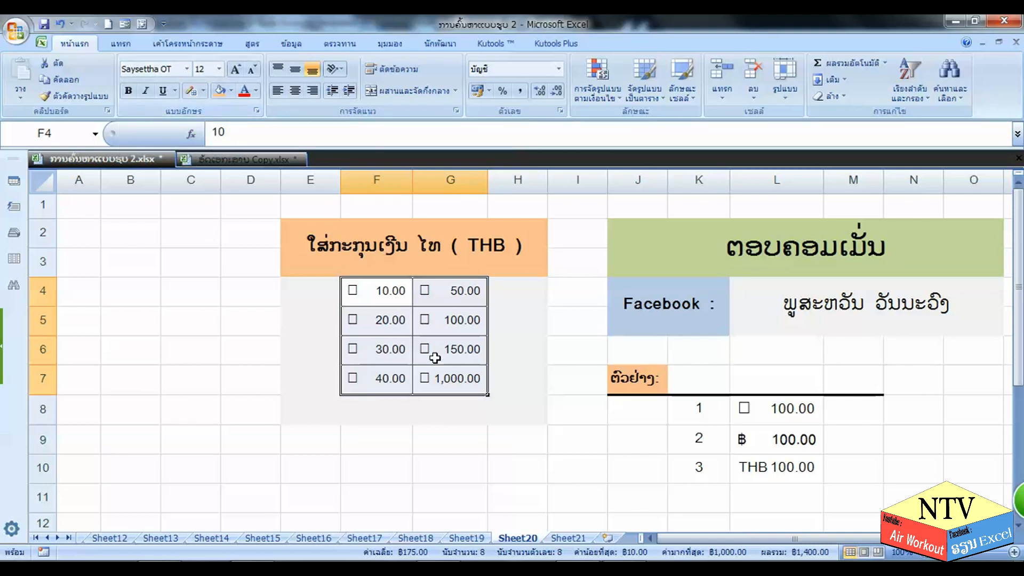
pyautogui.click(187, 70)
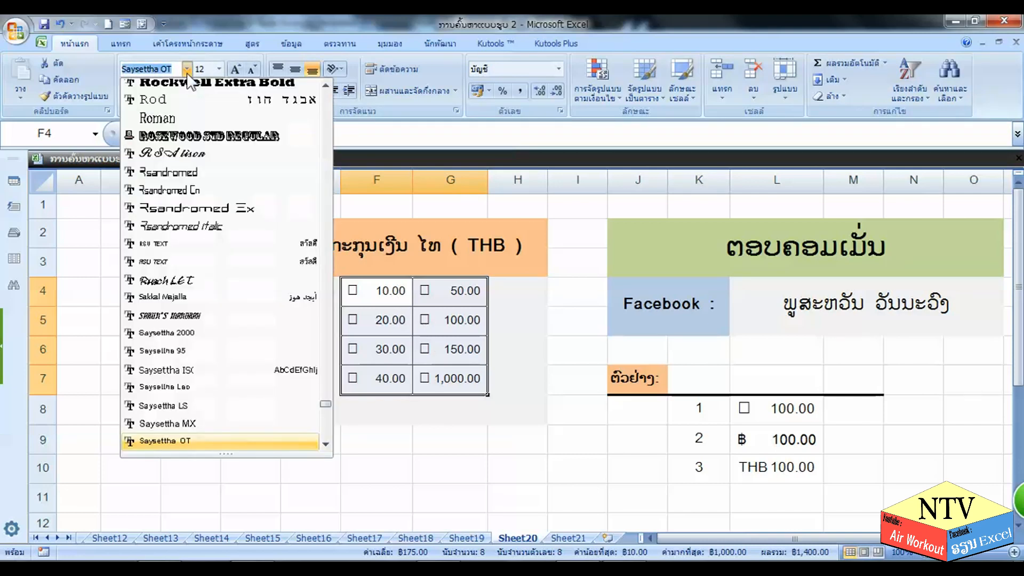
pyautogui.click(179, 391)
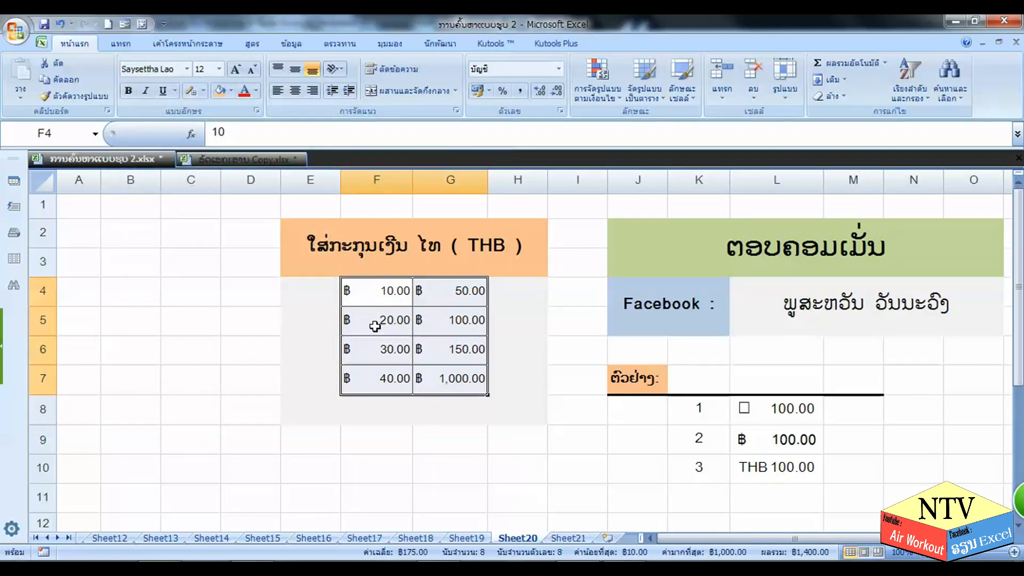
pyautogui.click(583, 328)
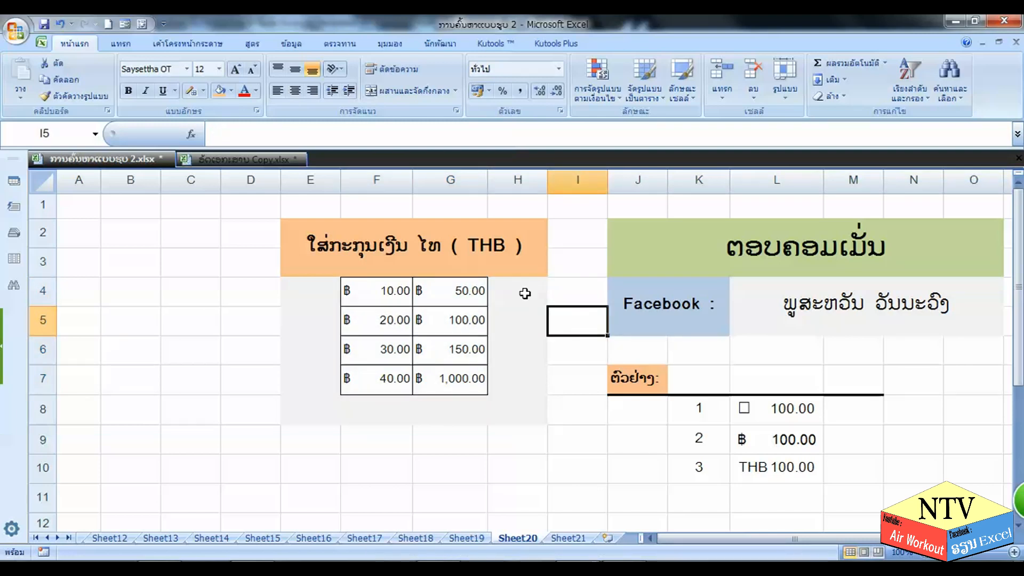
# Step: Open the detailed number format settings for cells F4:G7 and choose the custom (กำหนดเอง) category
pyautogui.click(392, 286)
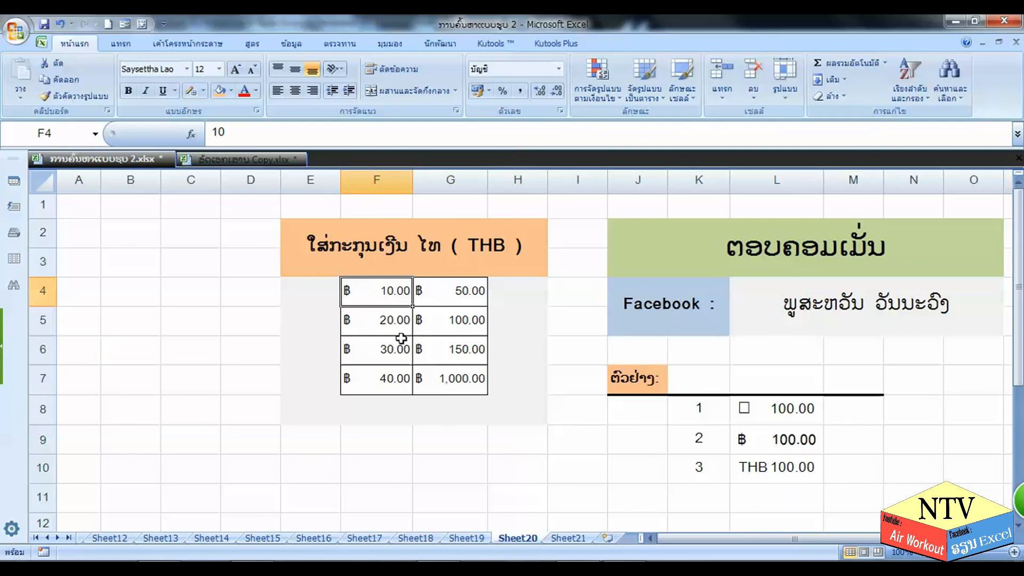
pyautogui.moveTo(370, 298); pyautogui.dragTo(457, 387)
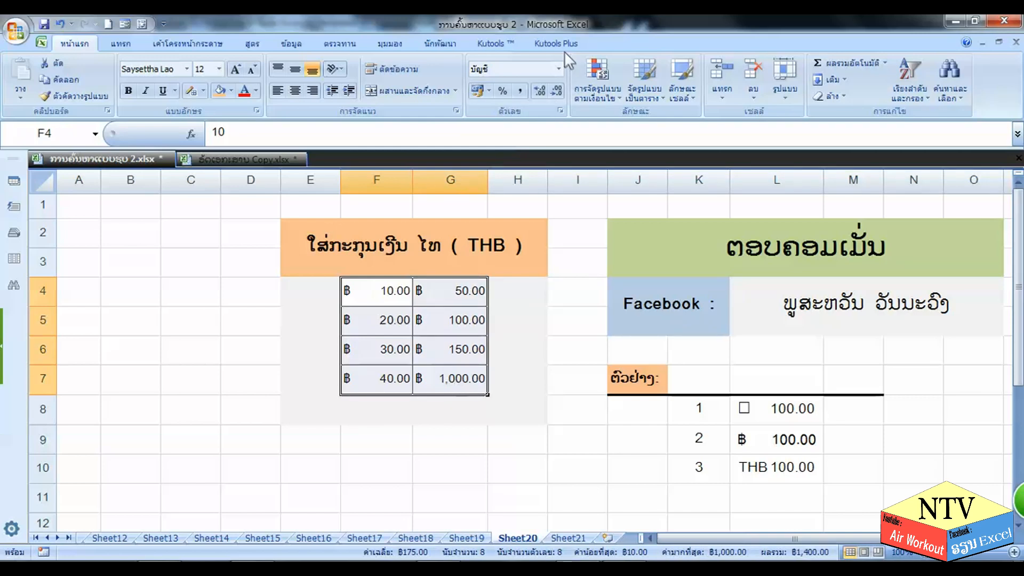
pyautogui.click(559, 69)
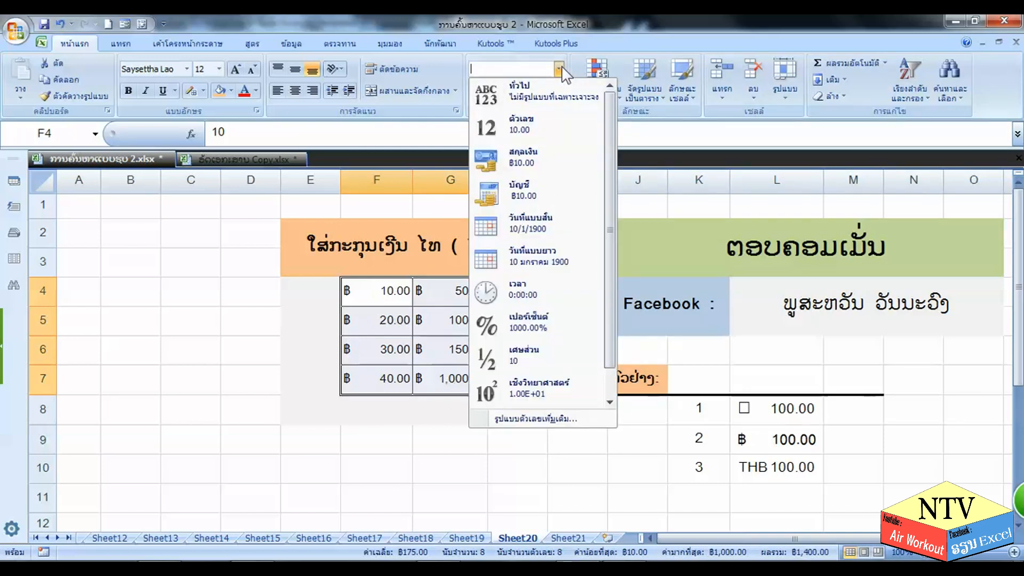
pyautogui.click(560, 68)
pyautogui.click(560, 67)
pyautogui.click(523, 418)
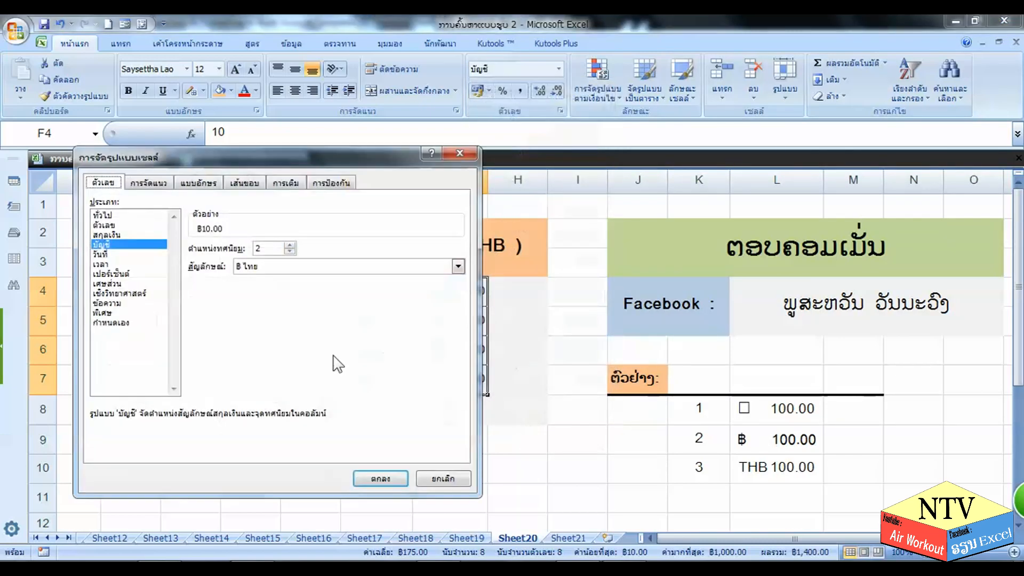
pyautogui.moveTo(302, 158); pyautogui.dragTo(281, 141)
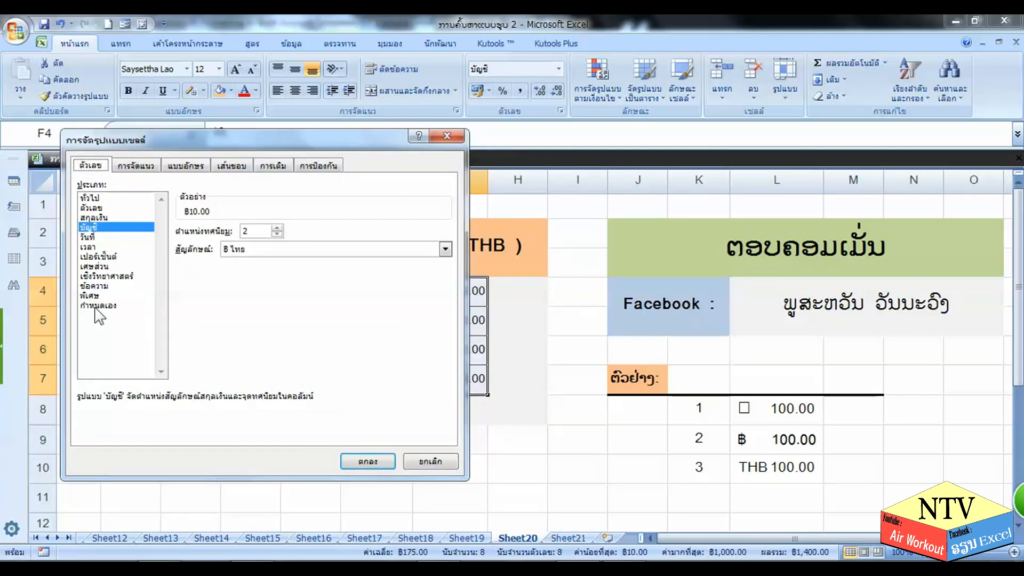
pyautogui.click(96, 306)
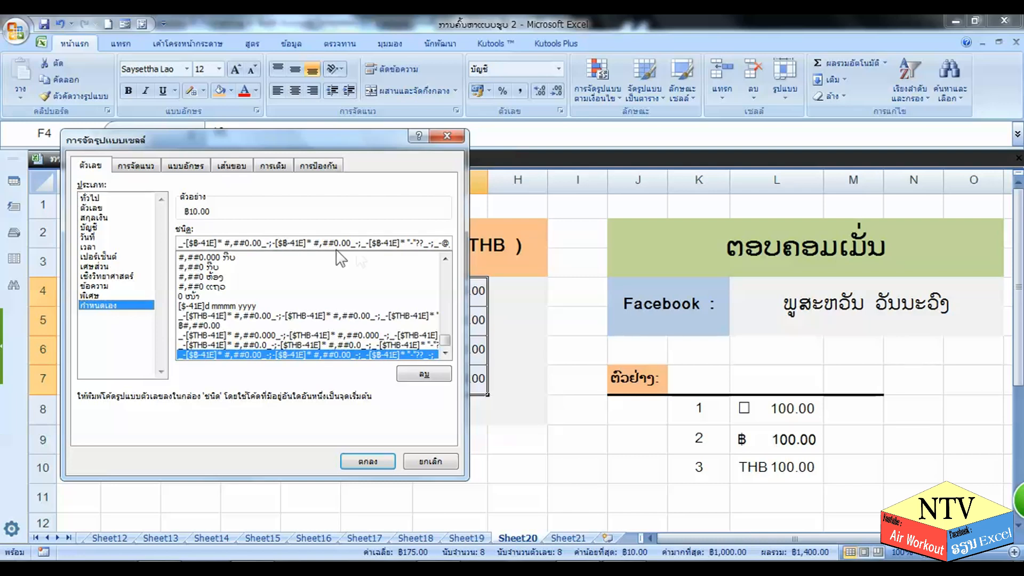
# Step: Replace the ฿ symbol with THB in the positive, negative and zero sections of the custom format code and apply it to F4:G7
pyautogui.click(198, 243)
pyautogui.press('BackSpace')
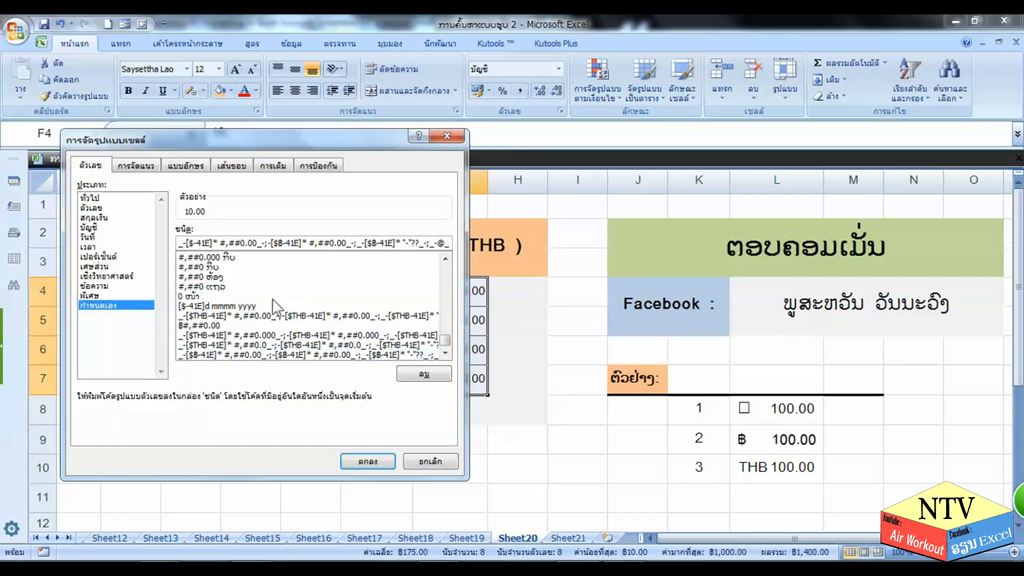
pyautogui.write('THB')
pyautogui.click(297, 243)
pyautogui.press('BackSpace')
pyautogui.write('THB')
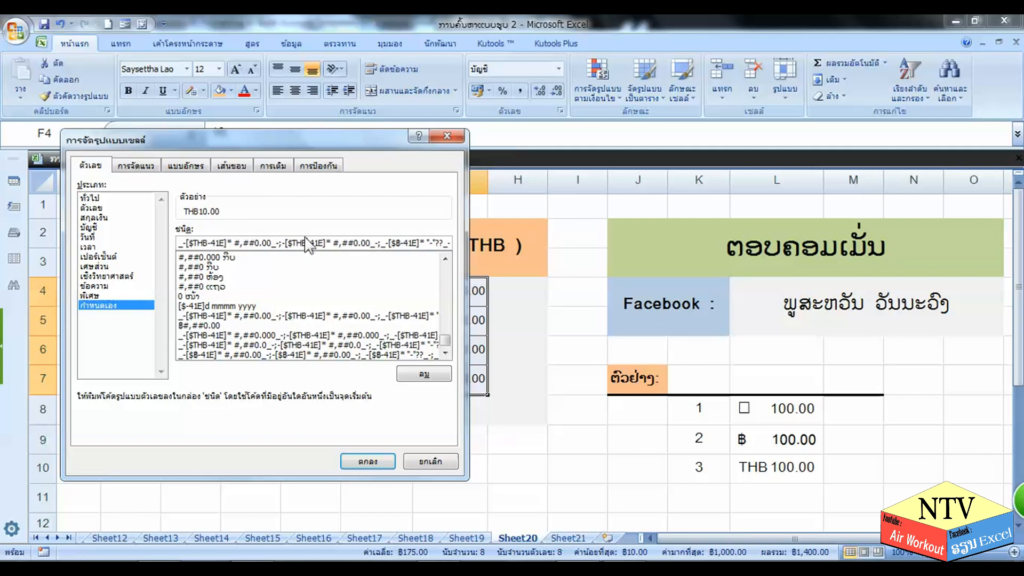
pyautogui.click(401, 243)
pyautogui.press('BackSpace')
pyautogui.write('THB')
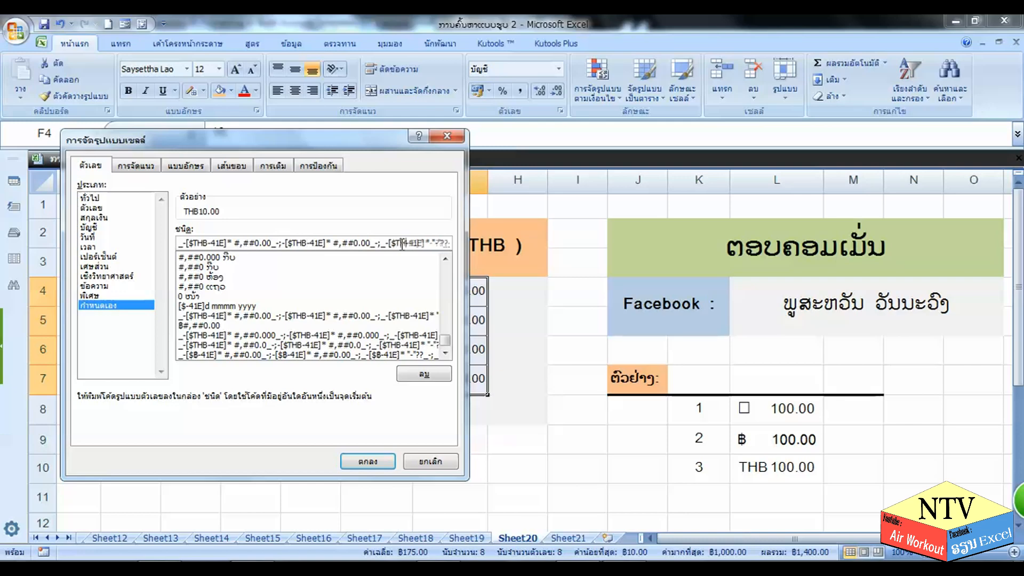
pyautogui.click(368, 462)
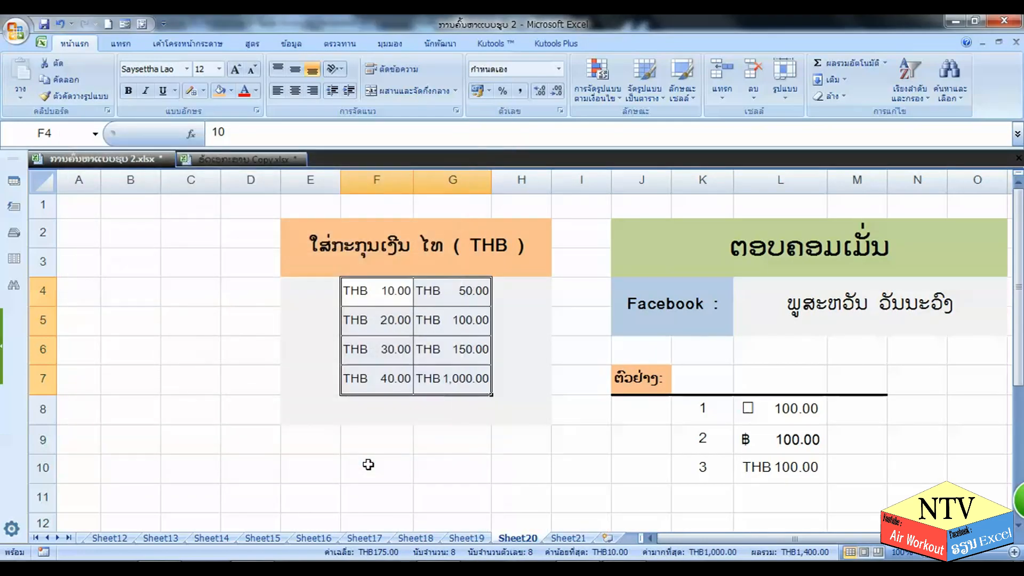
pyautogui.click(423, 432)
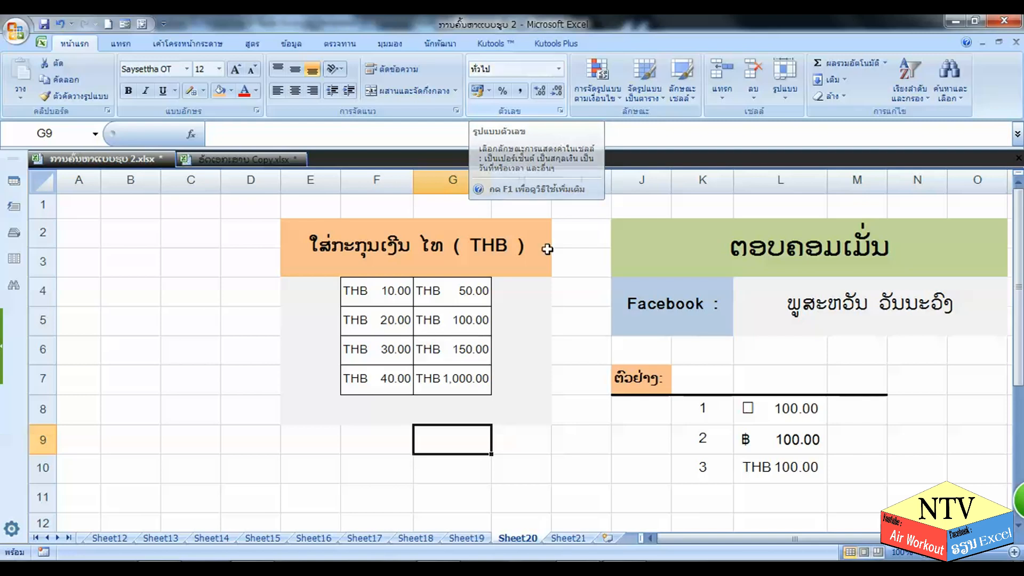
pyautogui.click(600, 384)
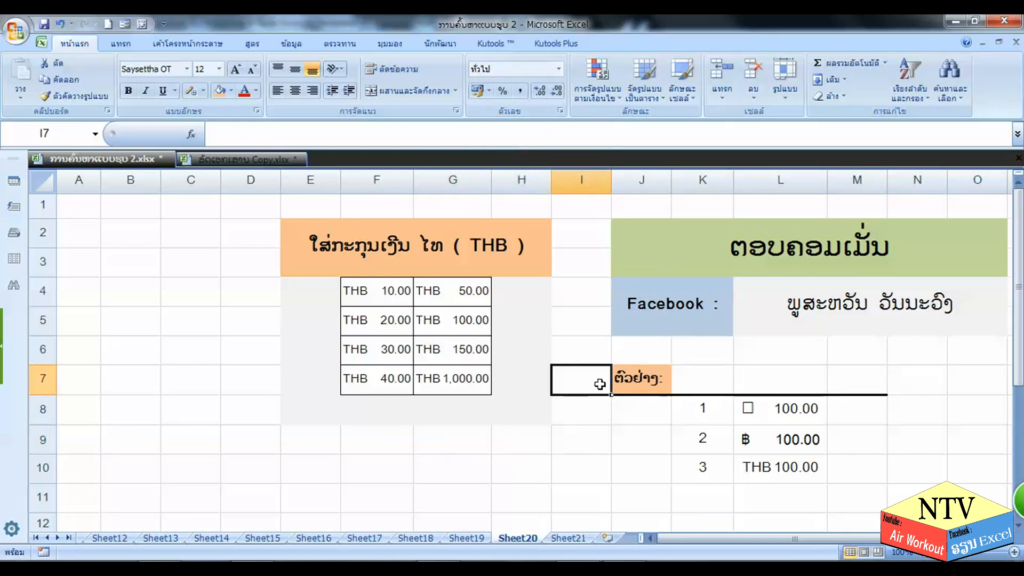